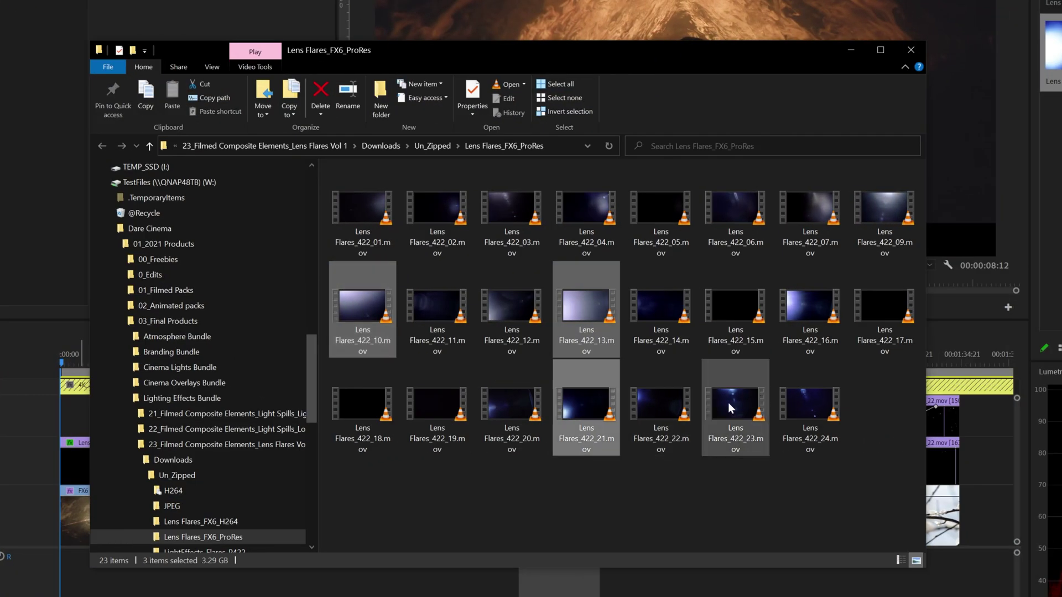
Step: Import five lens flare clips from Explorer into the FLARES bin and preview Lens Flares_422_22
ctrl+click(751, 408)
ctrl+click(809, 317)
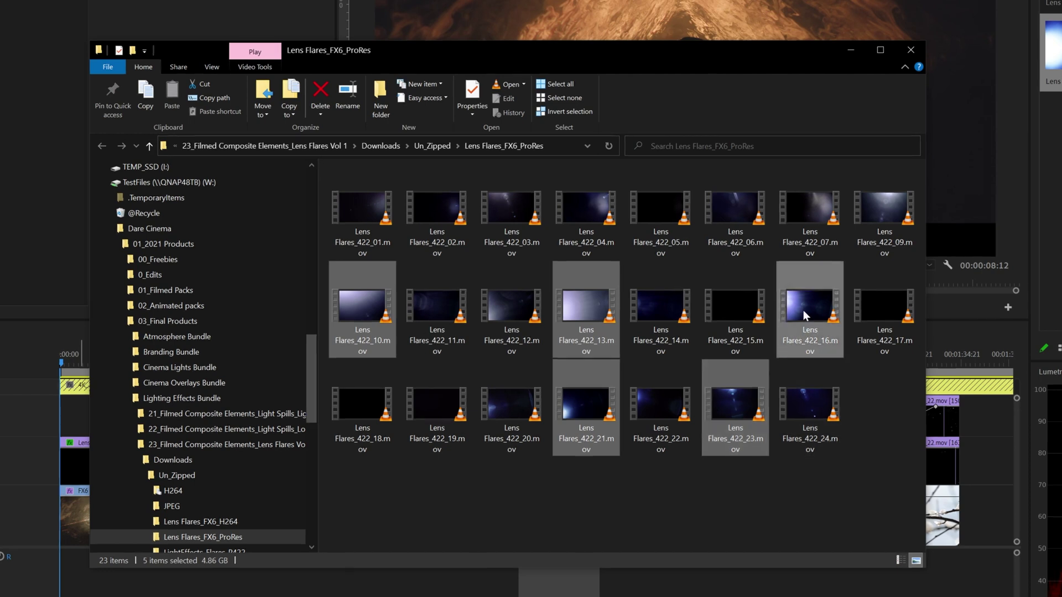
drag(801, 310, 1061, 216)
drag(787, 347, 787, 347)
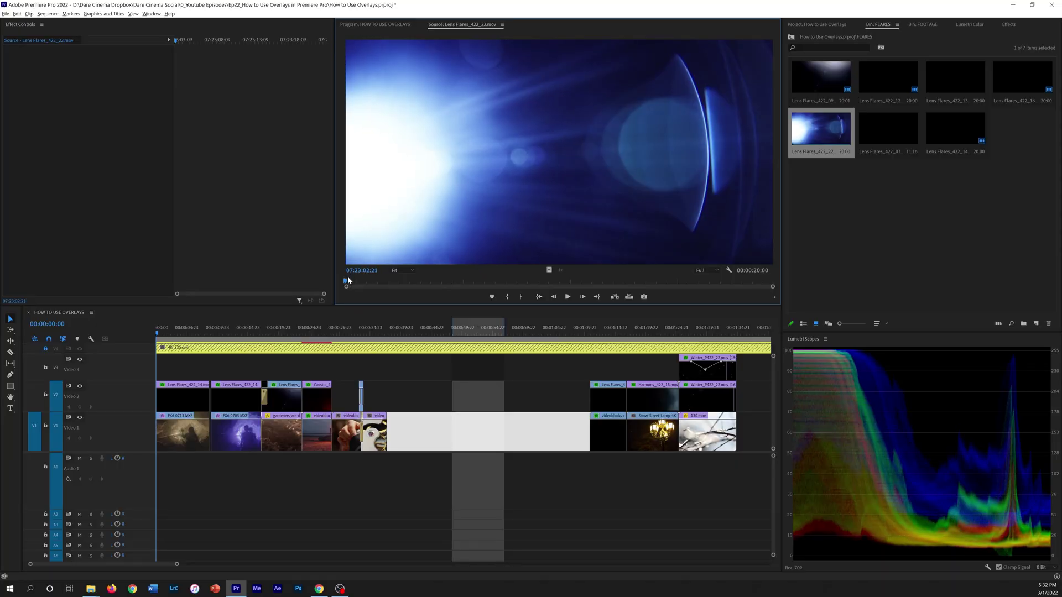
drag(355, 280, 761, 264)
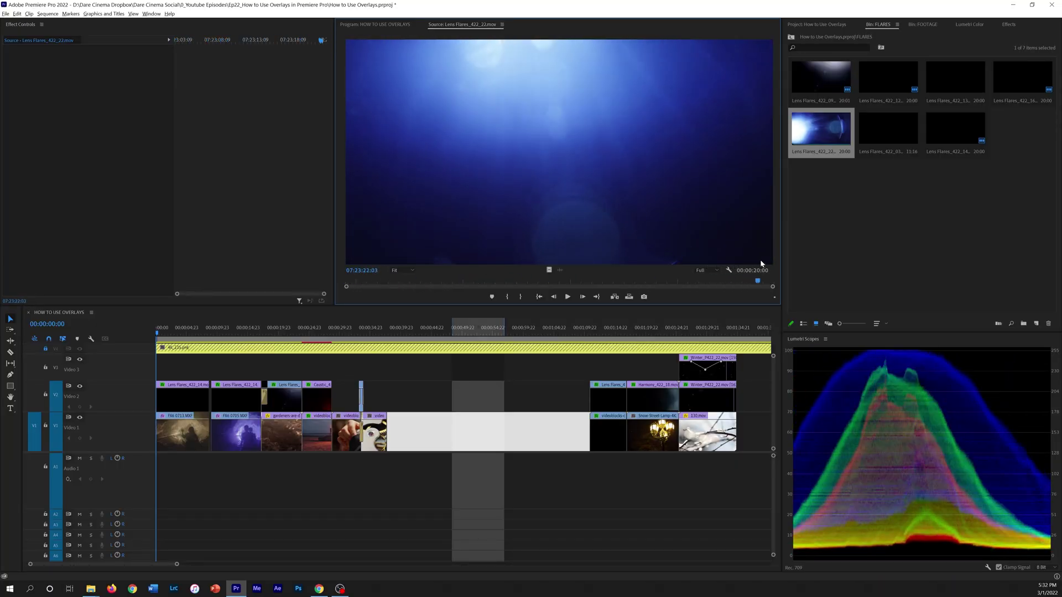
Step: Load Lens Flares_422_03 into the Source Monitor for preview
double_click(871, 135)
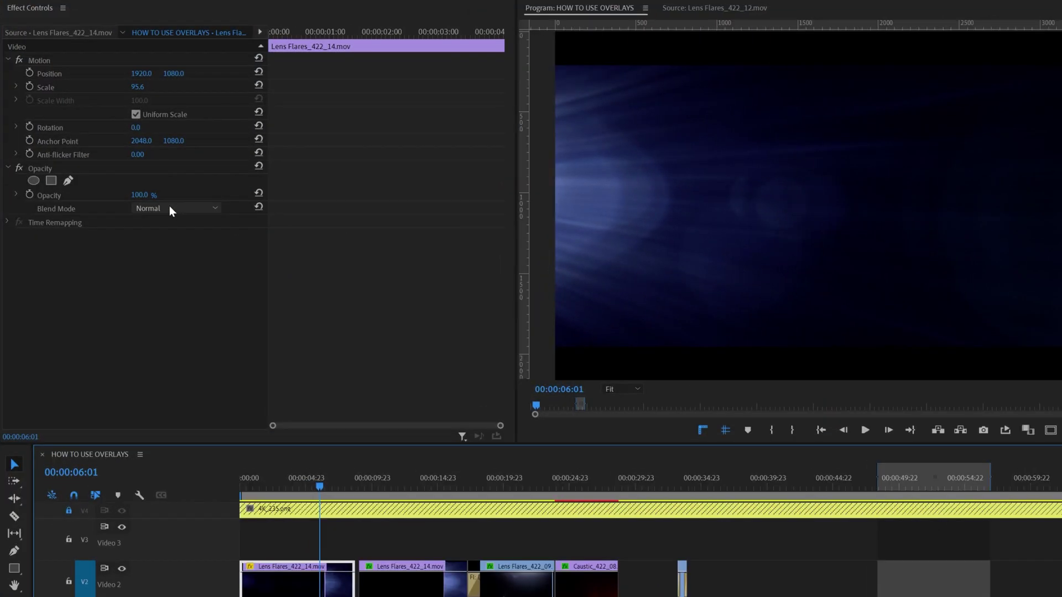
Step: Set the Lens Flares_422_14 overlay's Opacity blend mode to Screen
click(167, 207)
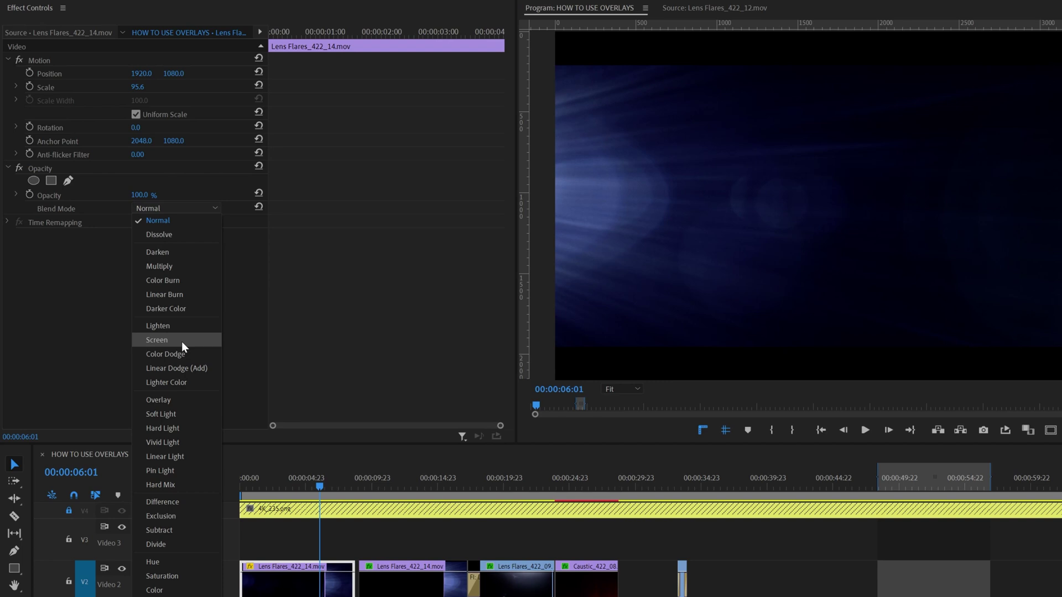
click(166, 340)
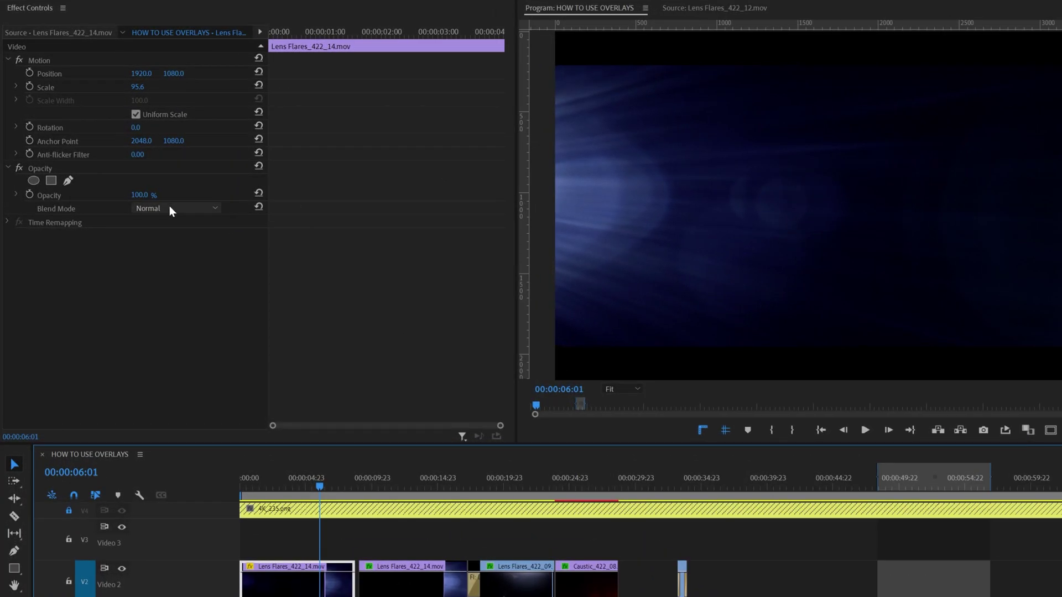
click(168, 207)
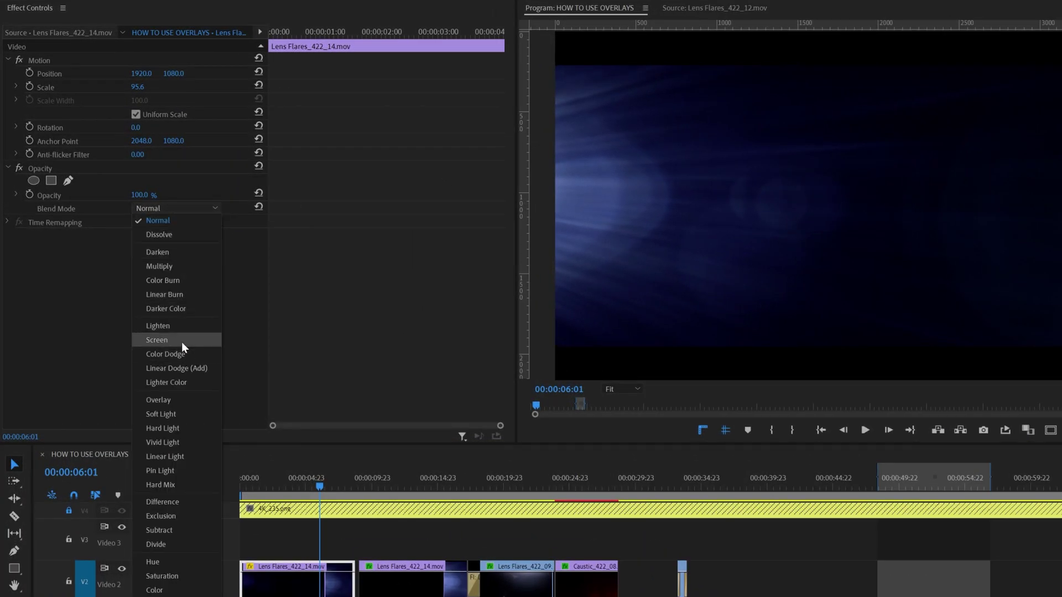
click(156, 339)
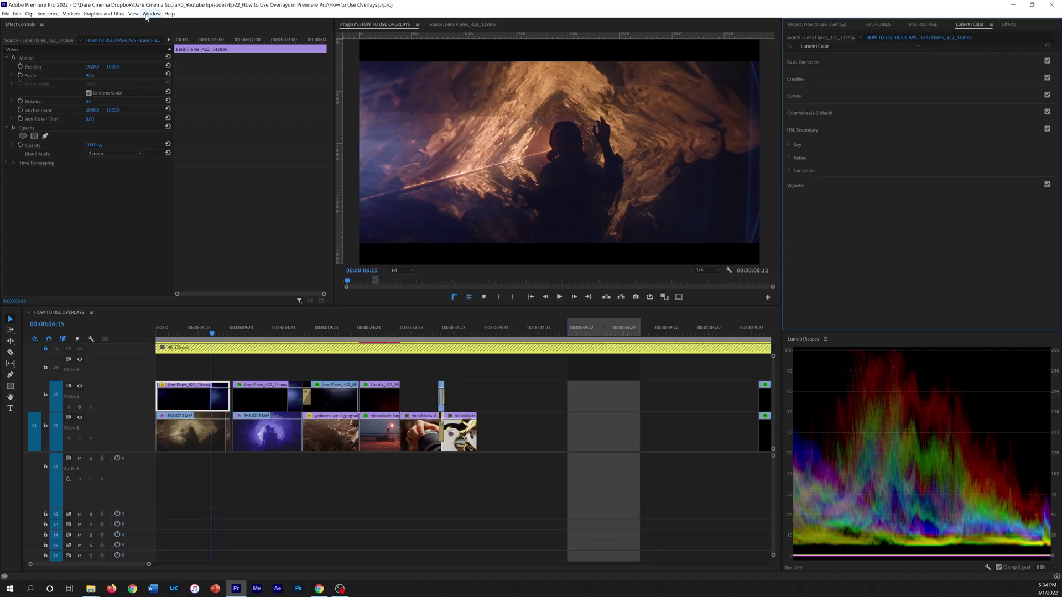
Step: Open the Window menu to bring up the Lumetri Color panel
click(150, 14)
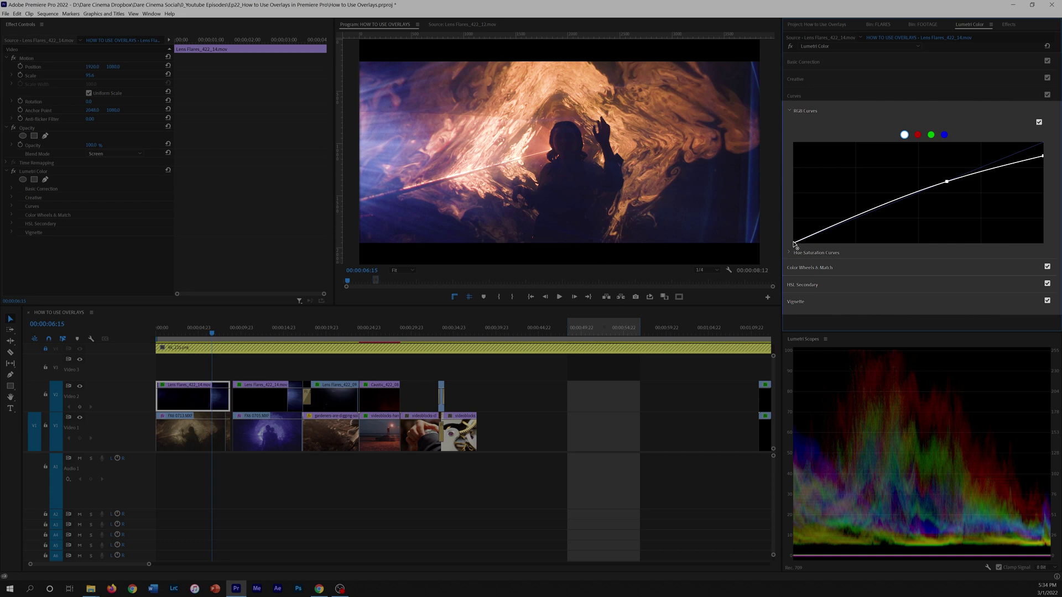
Step: Pull the RGB curve's darkest point left to reshape the flare's grade
mouse_move(818, 256)
mouse_down()
mouse_move(805, 251)
mouse_move(816, 259)
mouse_up()
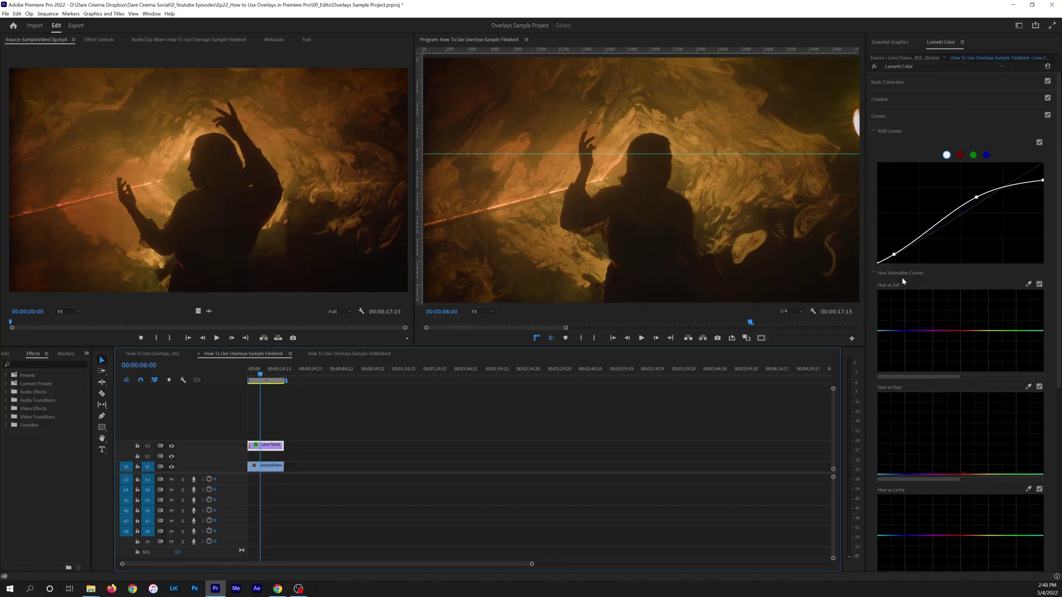
click(150, 14)
Step: Show the Lumetri Color panel for grading the first flare clip
click(167, 202)
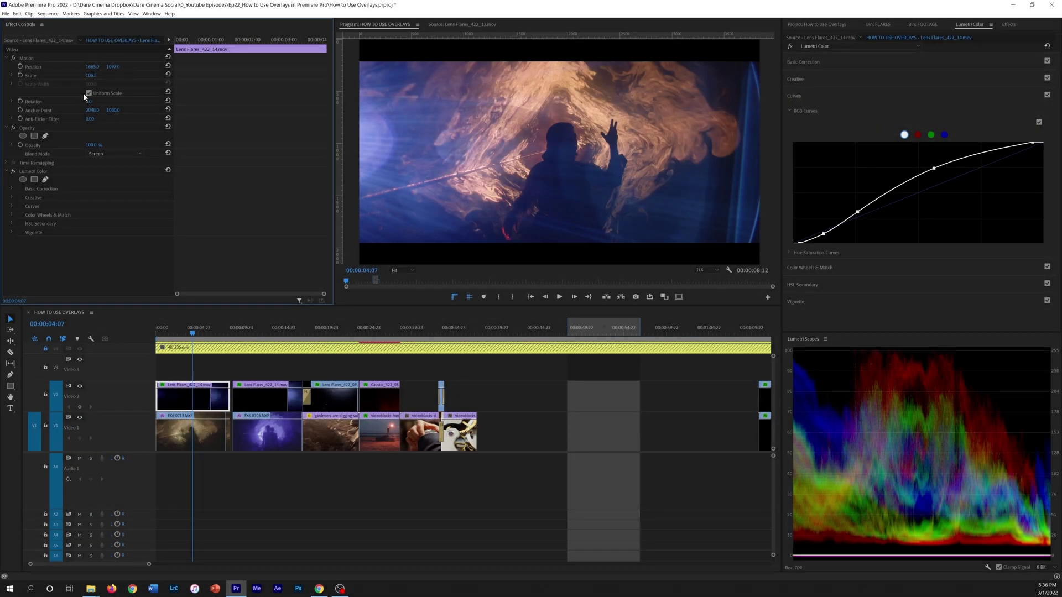
Step: Tilt the first flare slightly with Rotation and move the playhead to the next flare clip
drag(92, 105, 84, 102)
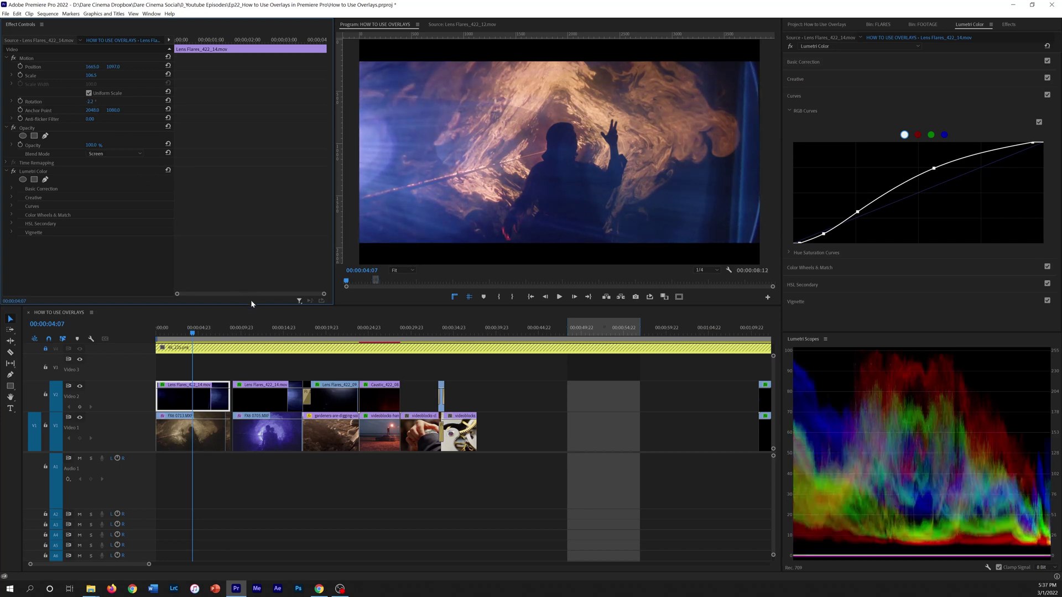
drag(256, 327, 197, 328)
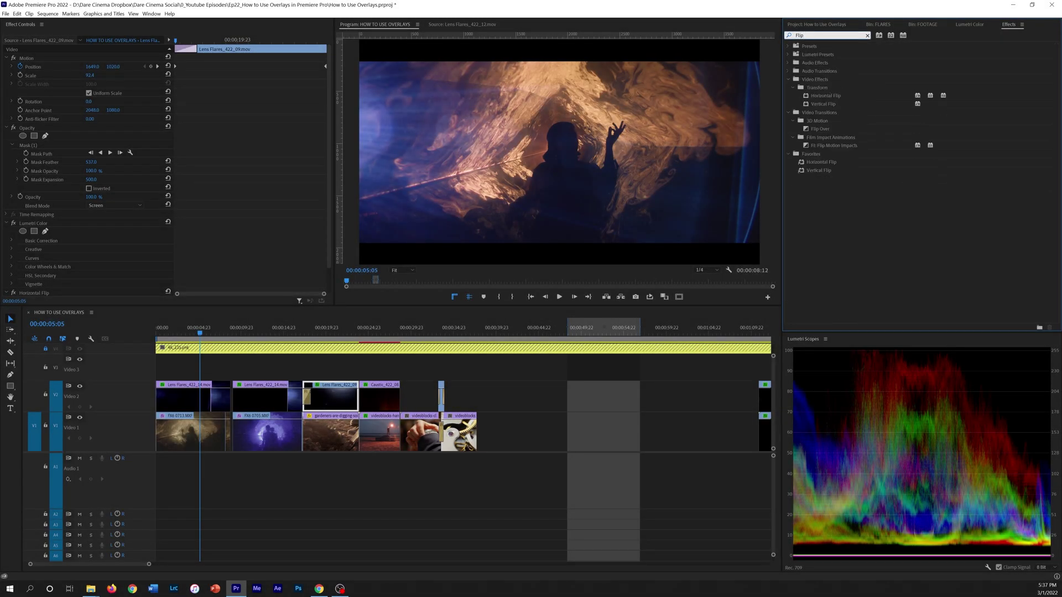
Step: Apply Horizontal Flip to Lens Flares_422_09 and move its mask circle upward
click(824, 96)
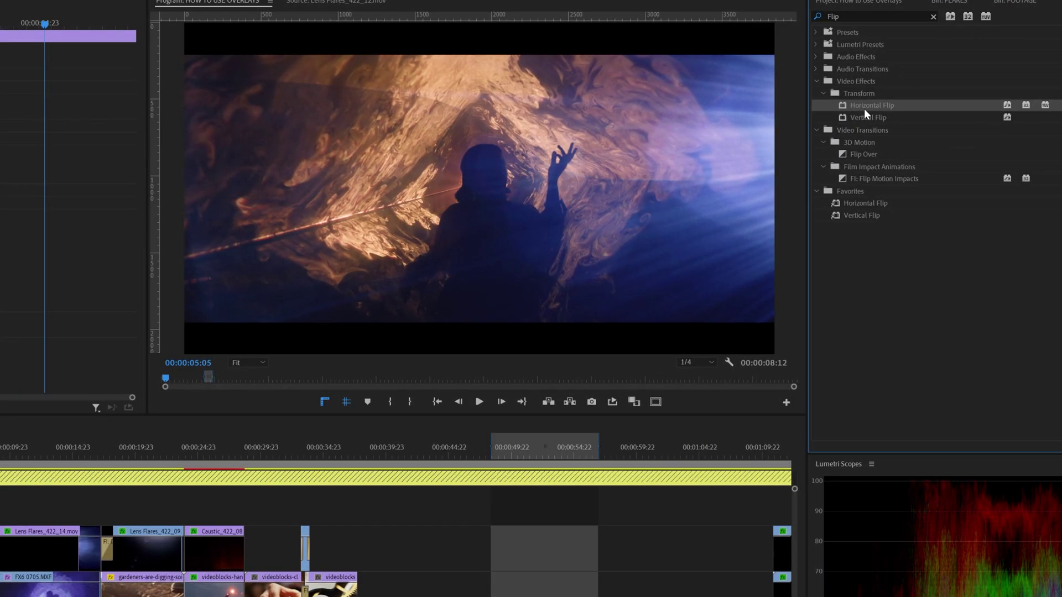
drag(717, 126, 487, 233)
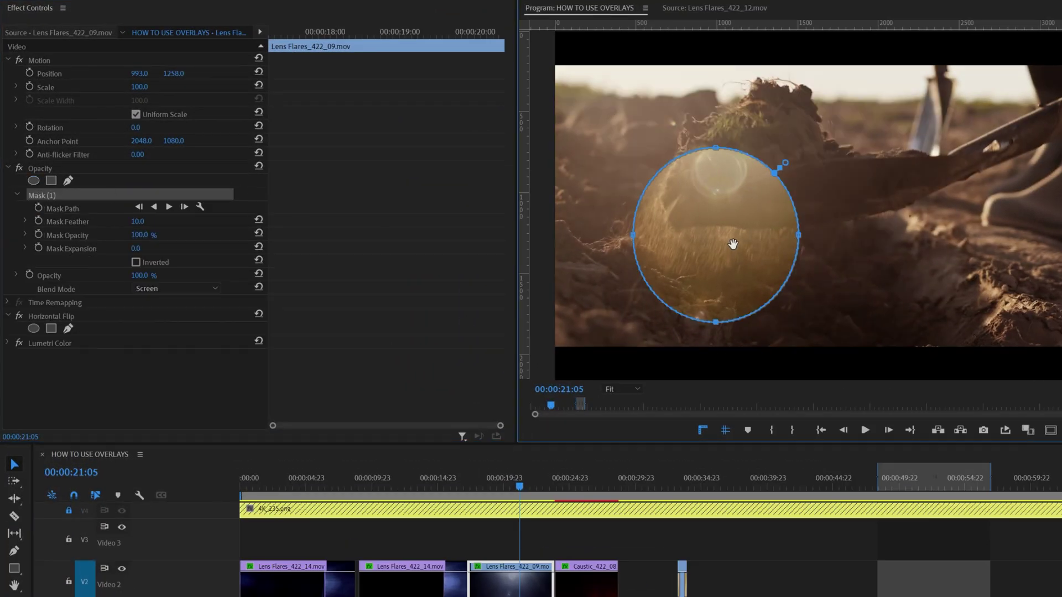
drag(733, 244, 688, 143)
Step: Place the mask toward the upper left and stretch it into a large, tall ellipse
drag(632, 106, 554, 46)
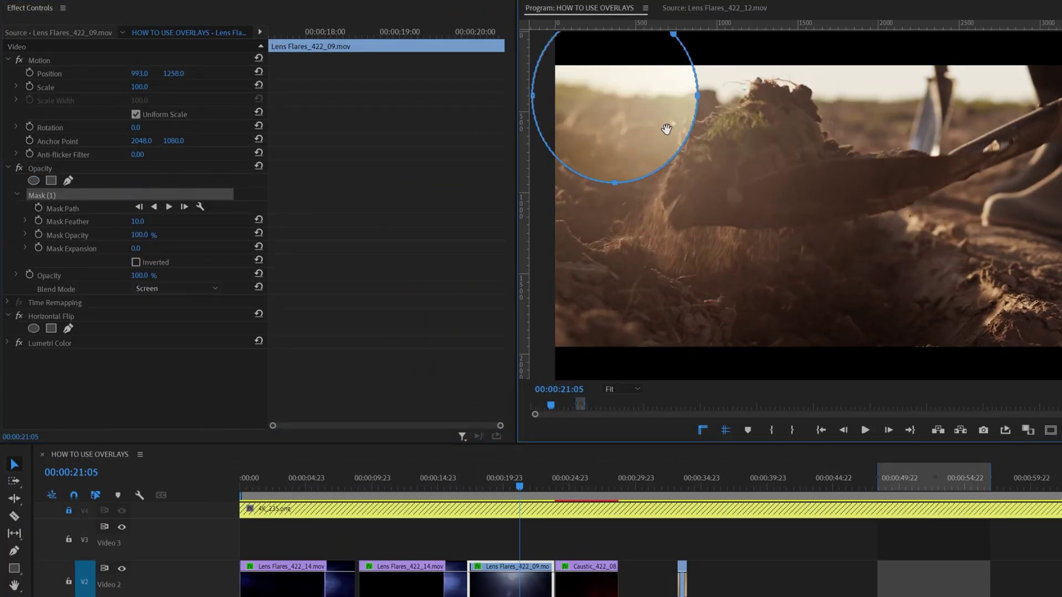
drag(652, 121, 631, 115)
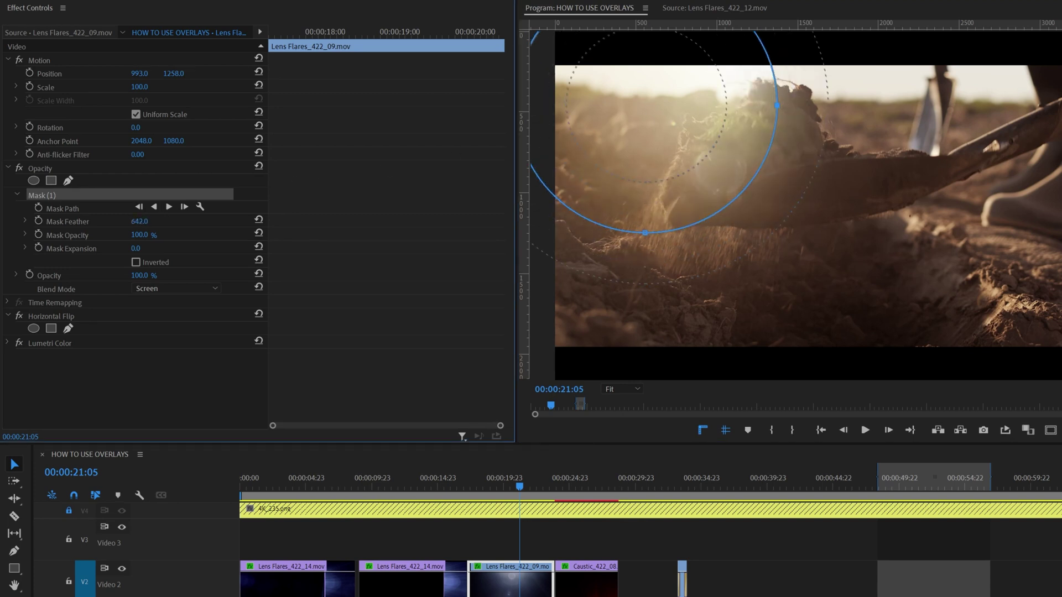
drag(847, 112, 981, 115)
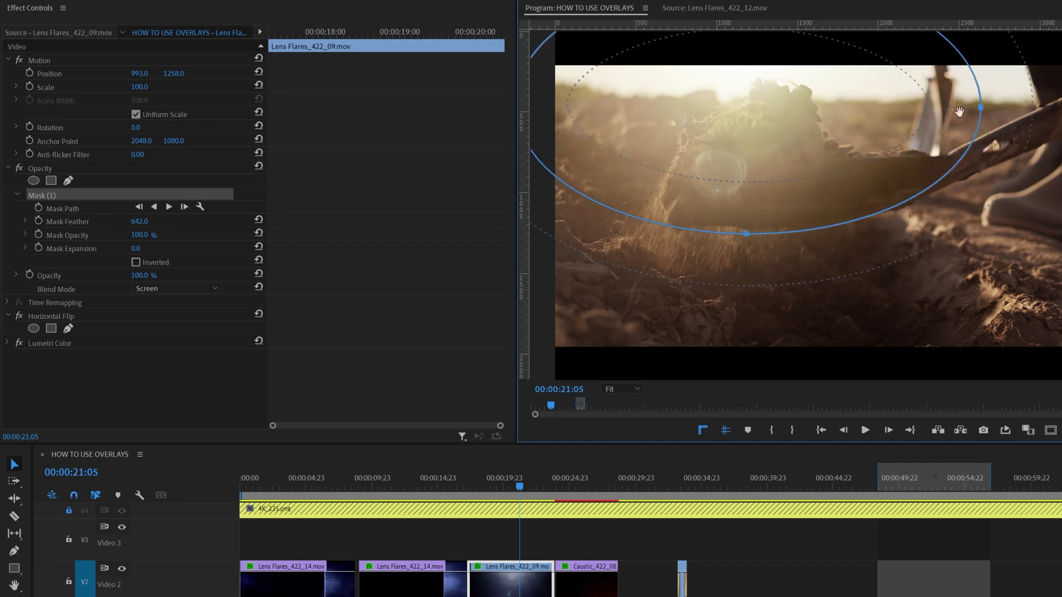
drag(757, 302, 681, 172)
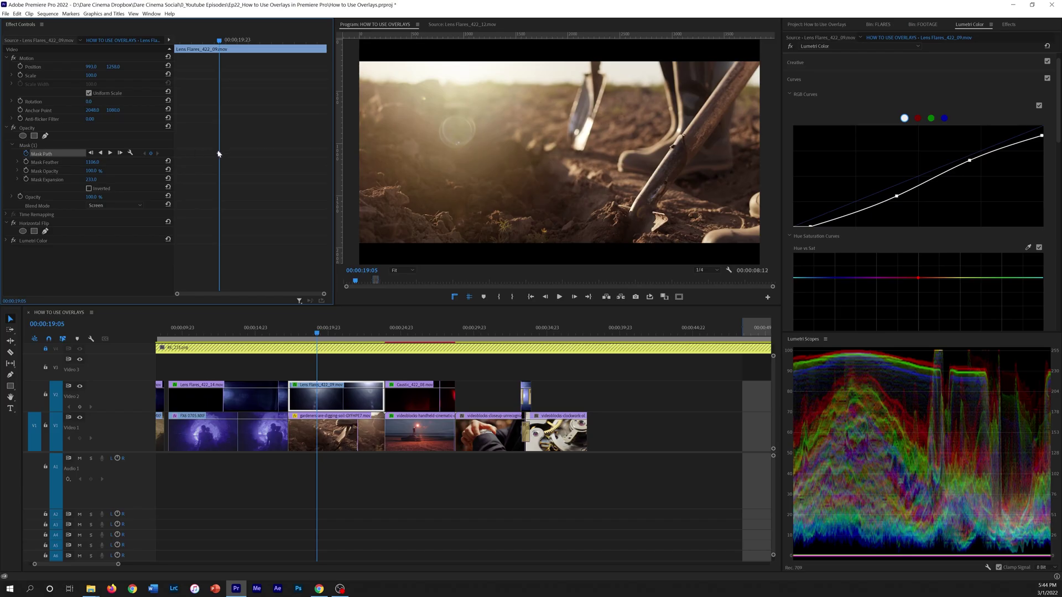
Step: Keyframe the Mask Path, return to the clip start and play back the moving mask
click(194, 50)
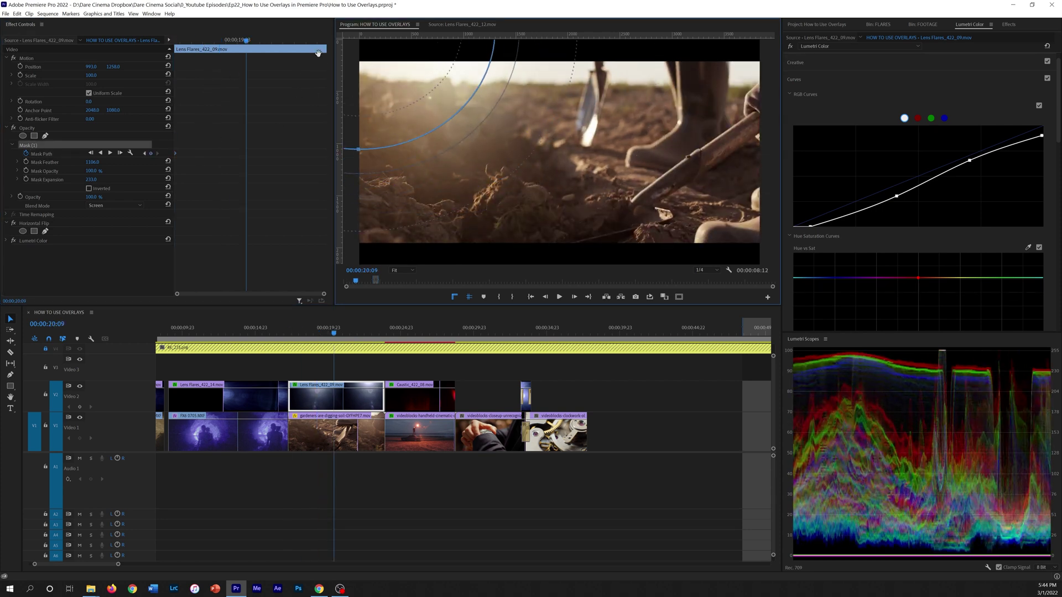
key(Up)
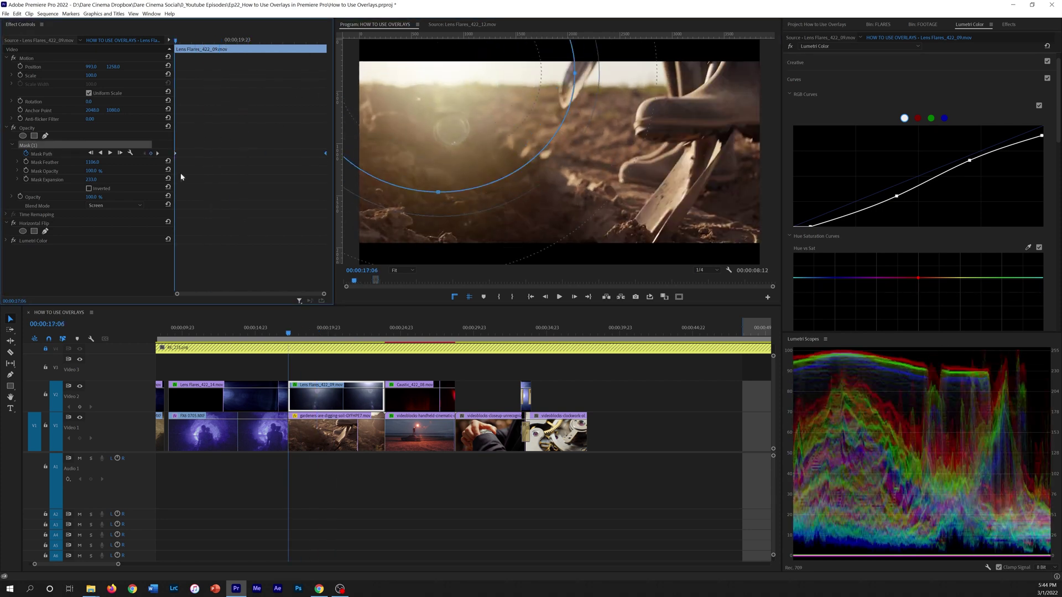
key(space)
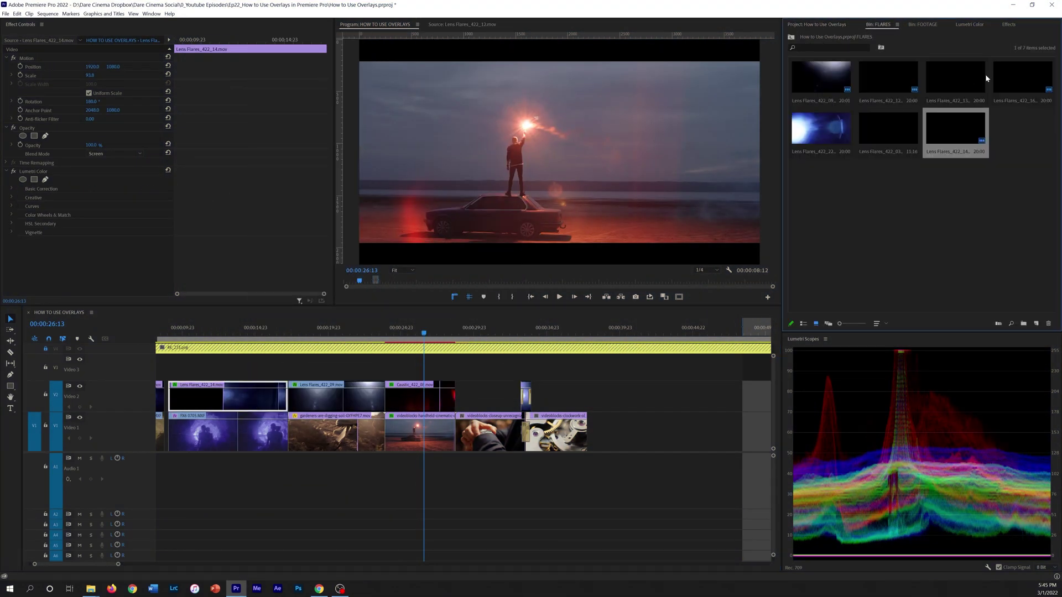
Step: Place Lens Flares_422_13 on Video 3, rotated about 150°, scaled 136.3, with Screen blend
drag(984, 74, 387, 368)
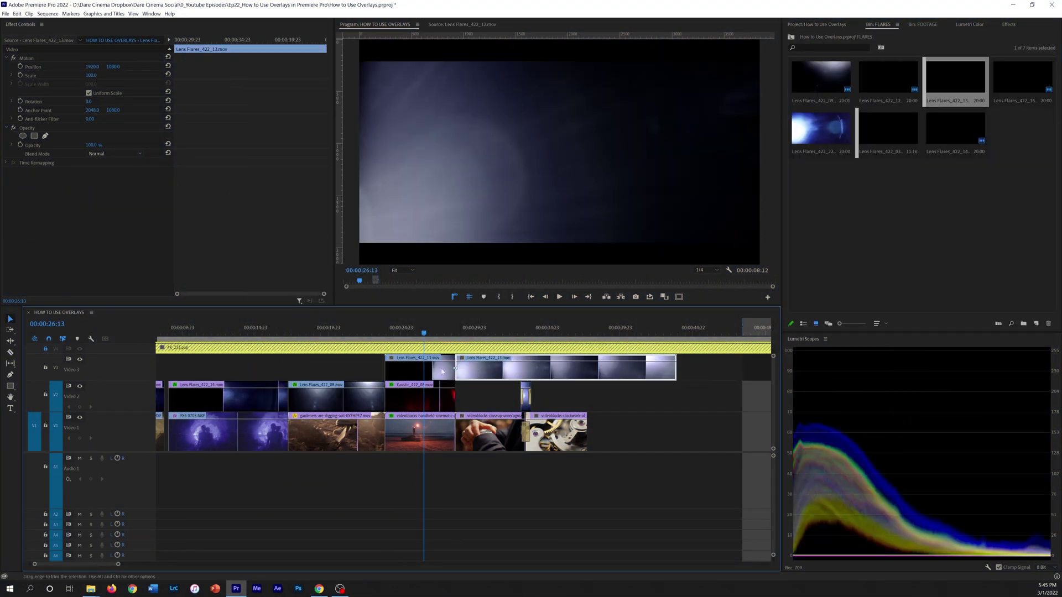
drag(91, 101, 95, 101)
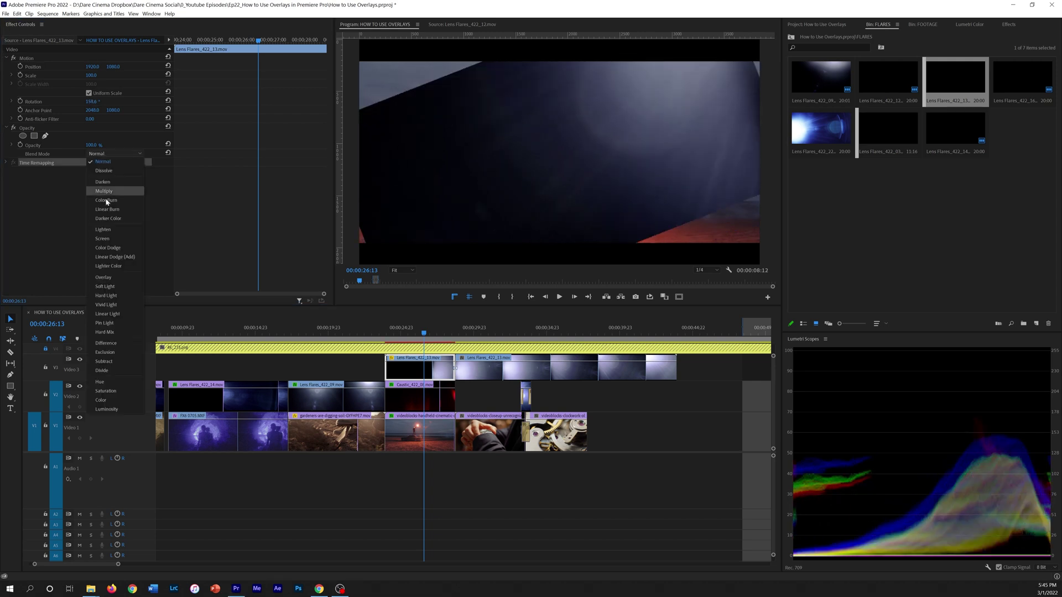
click(103, 239)
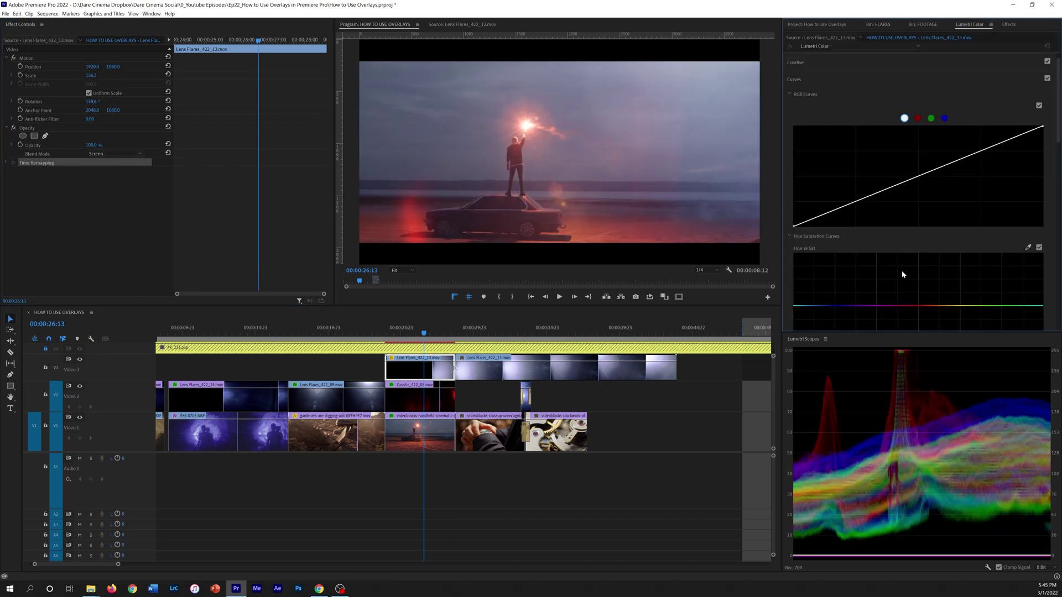
Step: Shift the Video 3 flare clip slightly later and trim away its excess length
scroll(903, 274, down, 5)
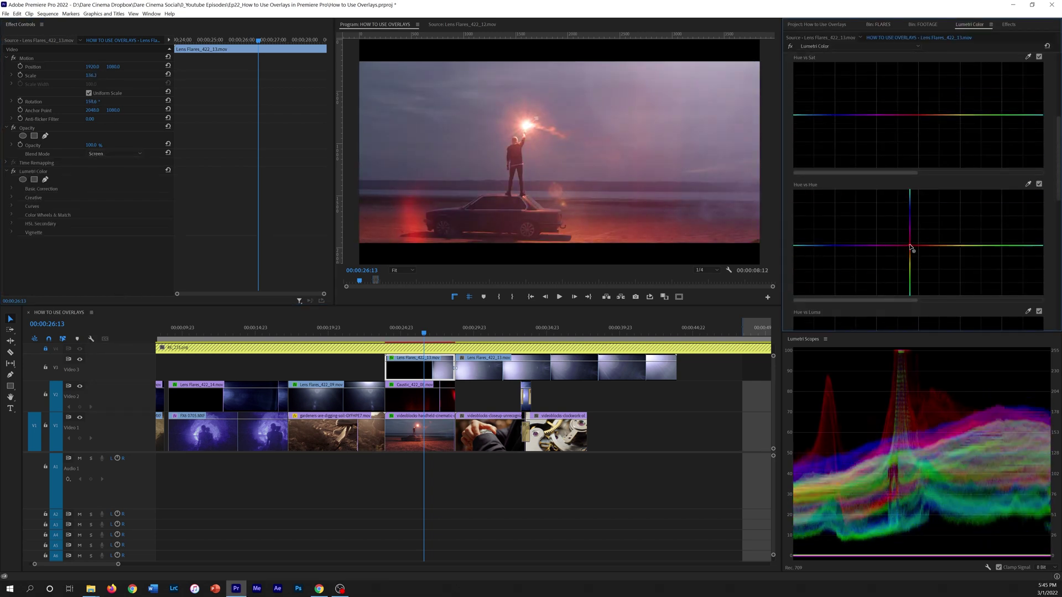
scroll(912, 232, up, 10)
drag(442, 370, 455, 366)
click(483, 377)
key(space)
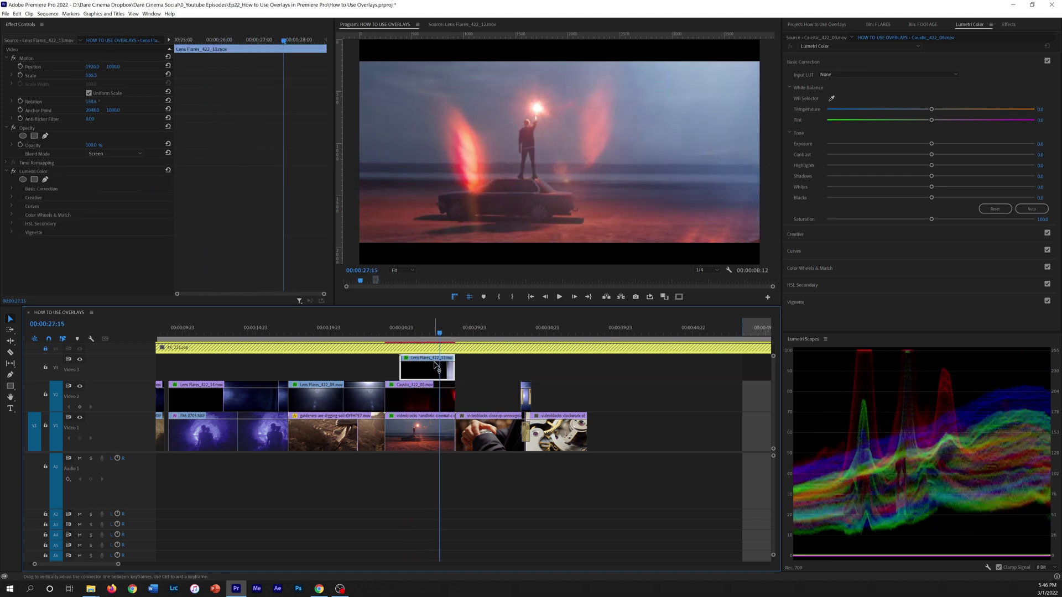
Step: Darken the flare by pulling its RGB curve down with added points in Lumetri Curves
click(883, 251)
drag(968, 165, 969, 176)
drag(873, 214, 872, 225)
drag(944, 191, 946, 194)
click(436, 332)
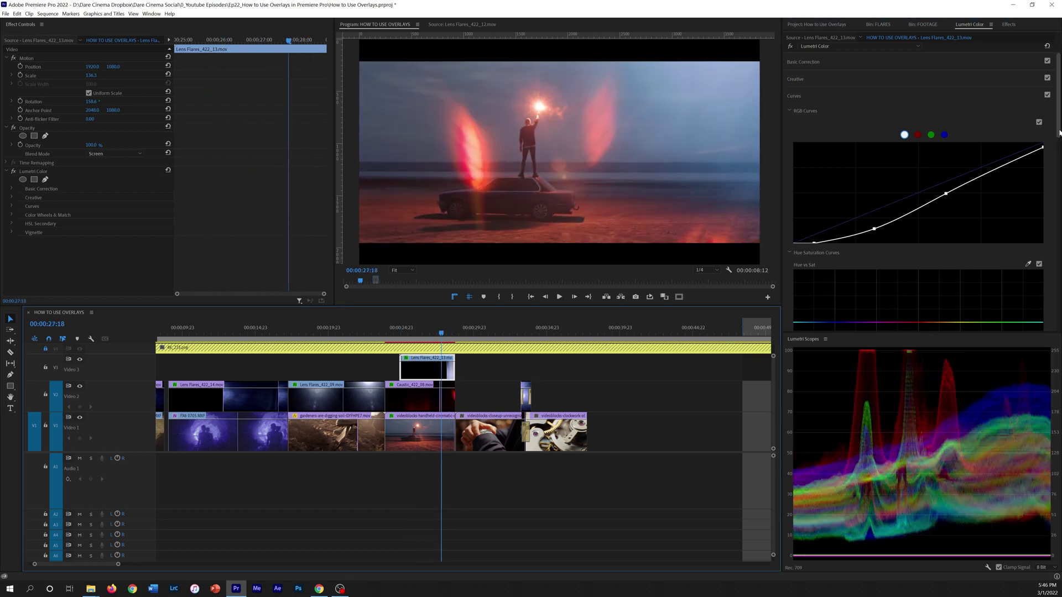
Step: Shift the flare's hues toward green with the Hue vs Hue curve and review the result
scroll(1043, 220, down, 5)
mouse_move(912, 166)
mouse_down()
mouse_move(911, 122)
mouse_move(915, 157)
mouse_up()
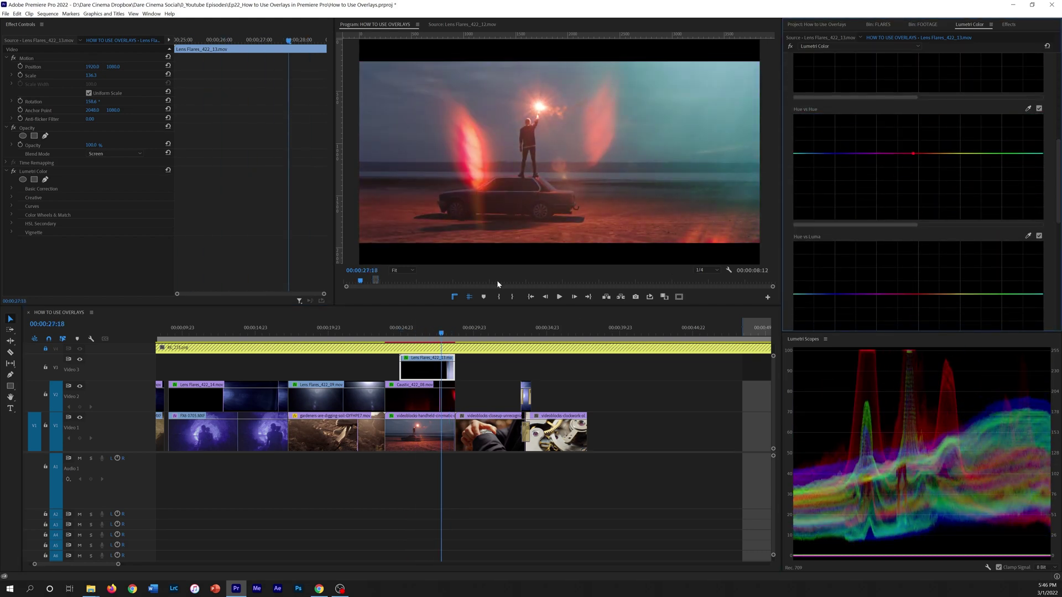
click(504, 374)
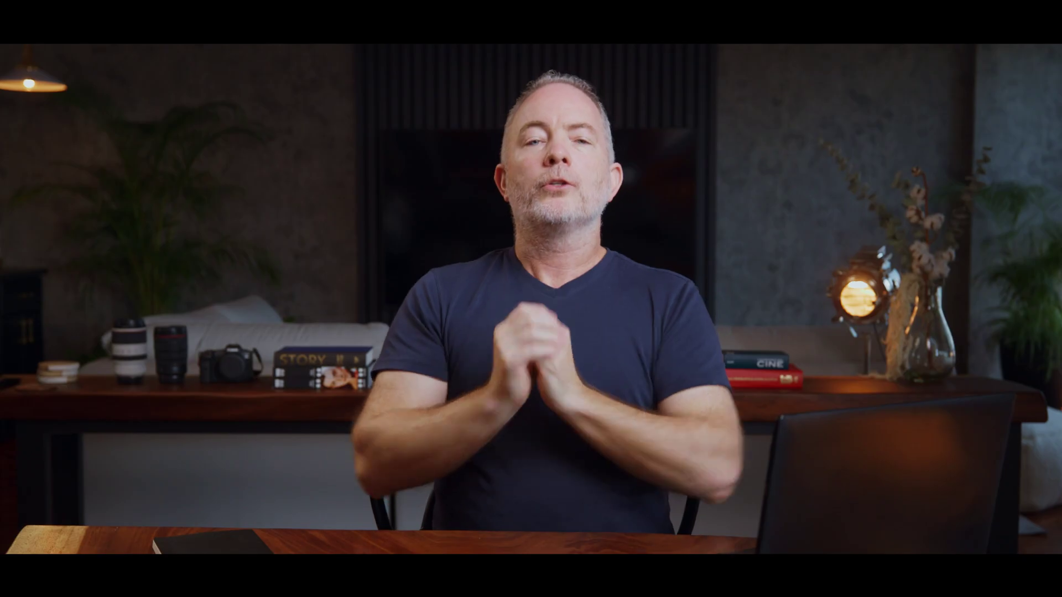